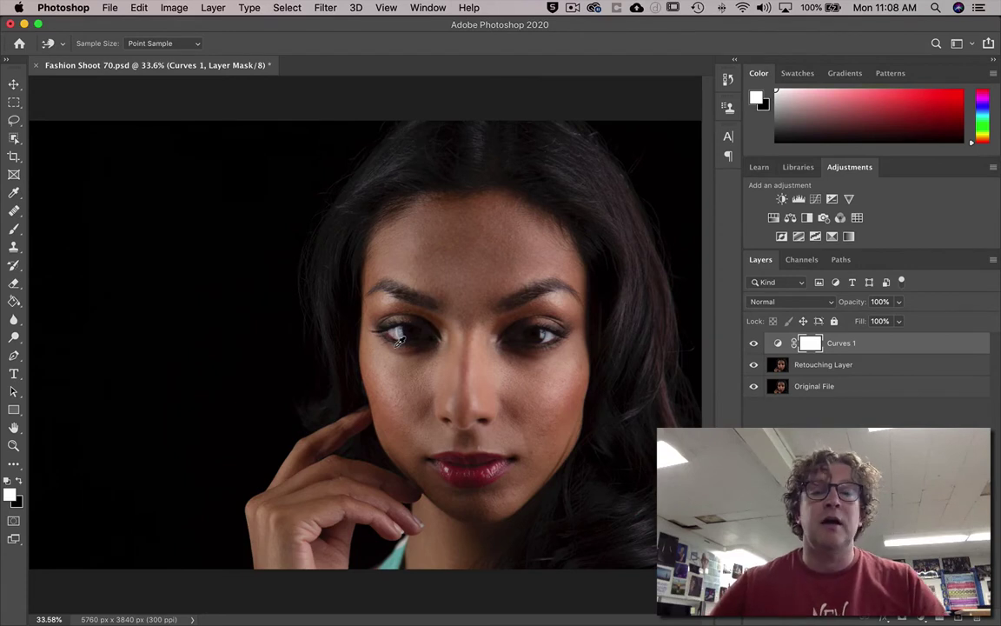
# Select Retouching Layer, then toggle the Original File solo view to compare it with all layers.
pyautogui.click(876, 369)
pyautogui.press('z')
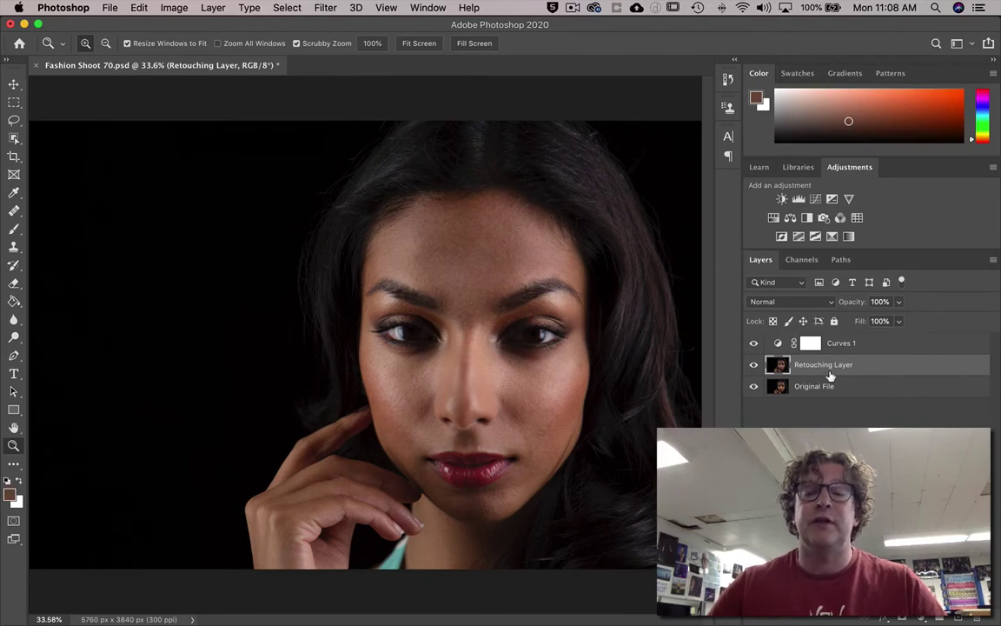
pyautogui.keyDown('alt'); pyautogui.click(753, 389); pyautogui.keyUp('alt')
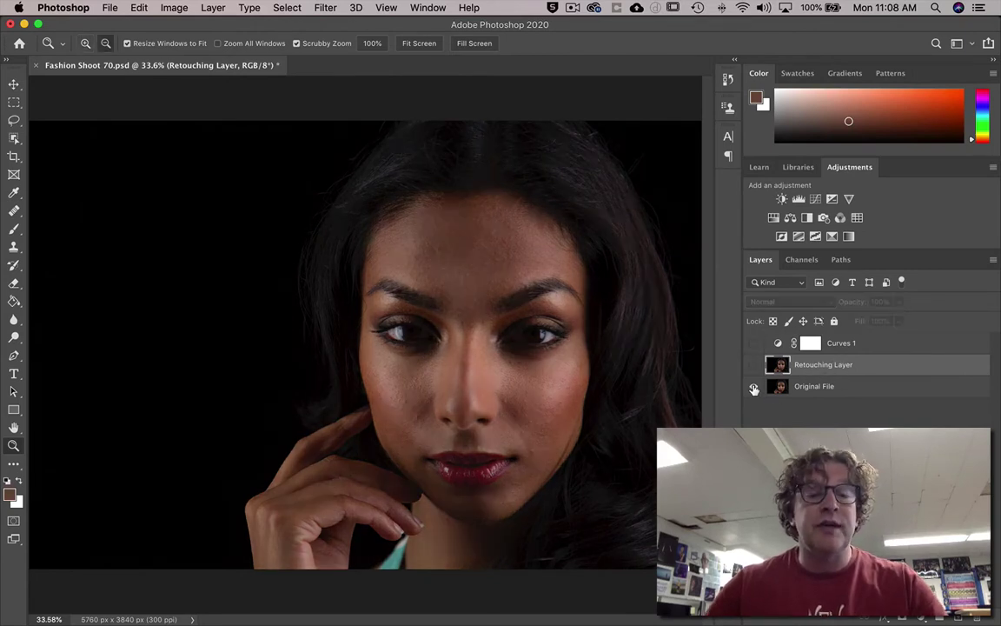
pyautogui.keyDown('alt'); pyautogui.click(754, 388); pyautogui.keyUp('alt')
pyautogui.keyDown('alt'); pyautogui.click(753, 388); pyautogui.keyUp('alt')
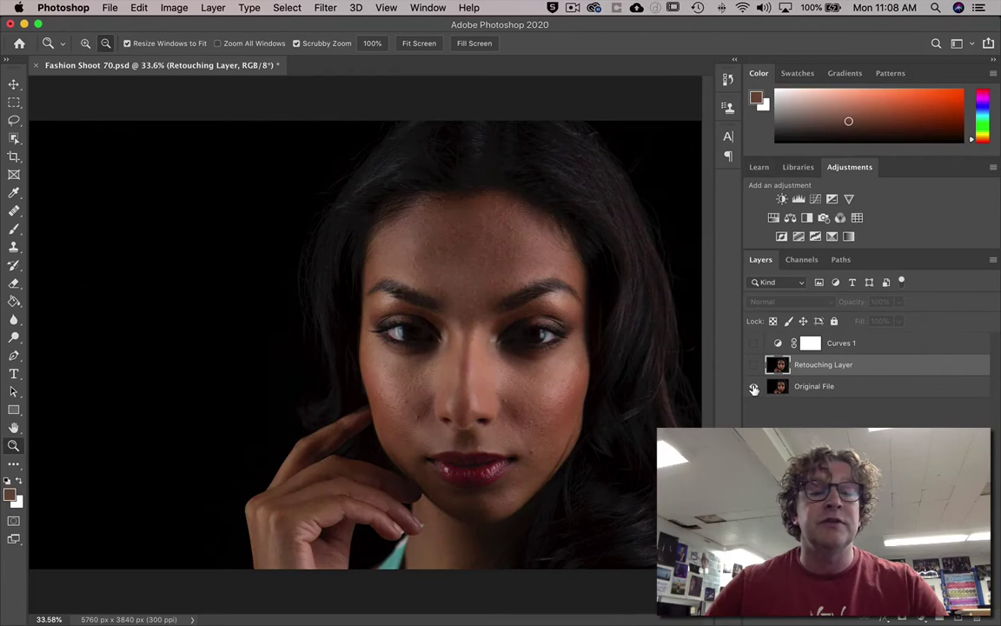
pyautogui.keyDown('alt'); pyautogui.click(754, 388); pyautogui.keyUp('alt')
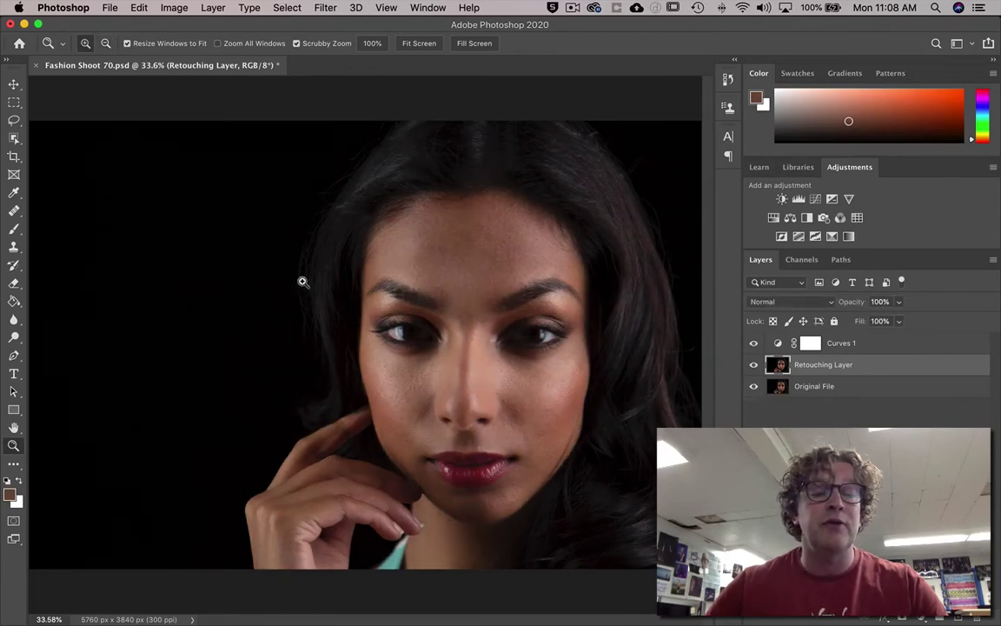
# Zoom to 97% on the hair edge by the left eye, pan around, then zoom out to 66.7%.
pyautogui.moveTo(308, 281); pyautogui.dragTo(351, 221)
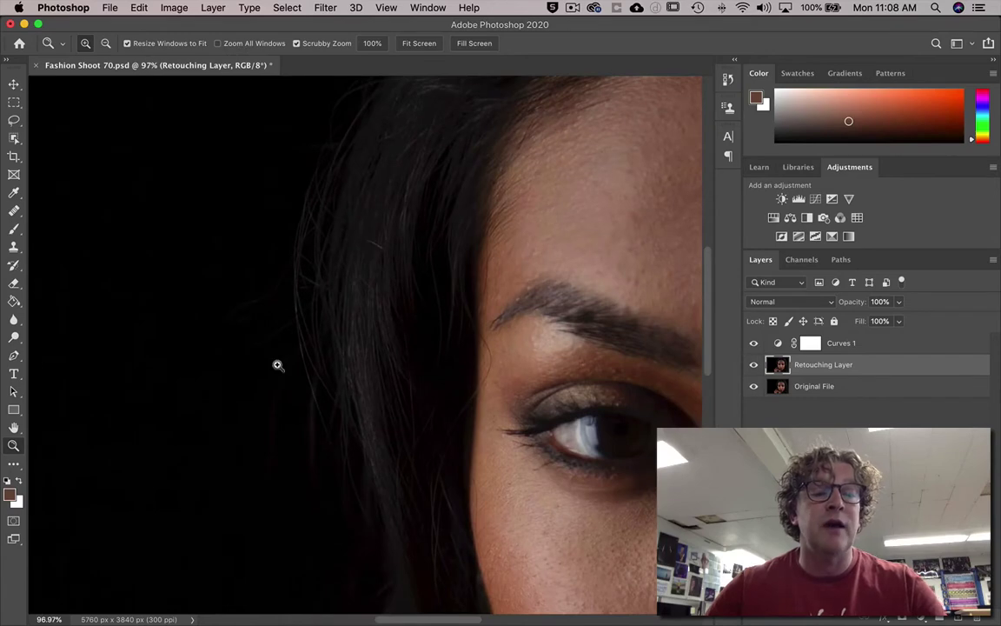
pyautogui.moveTo(404, 171); pyautogui.dragTo(359, 427)
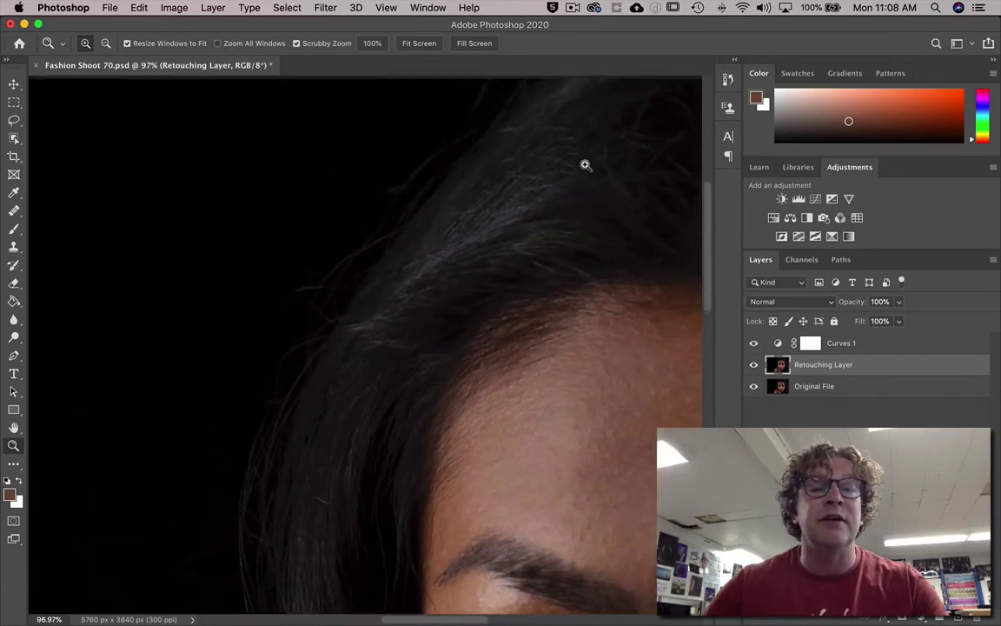
pyautogui.moveTo(586, 163); pyautogui.dragTo(670, 163)
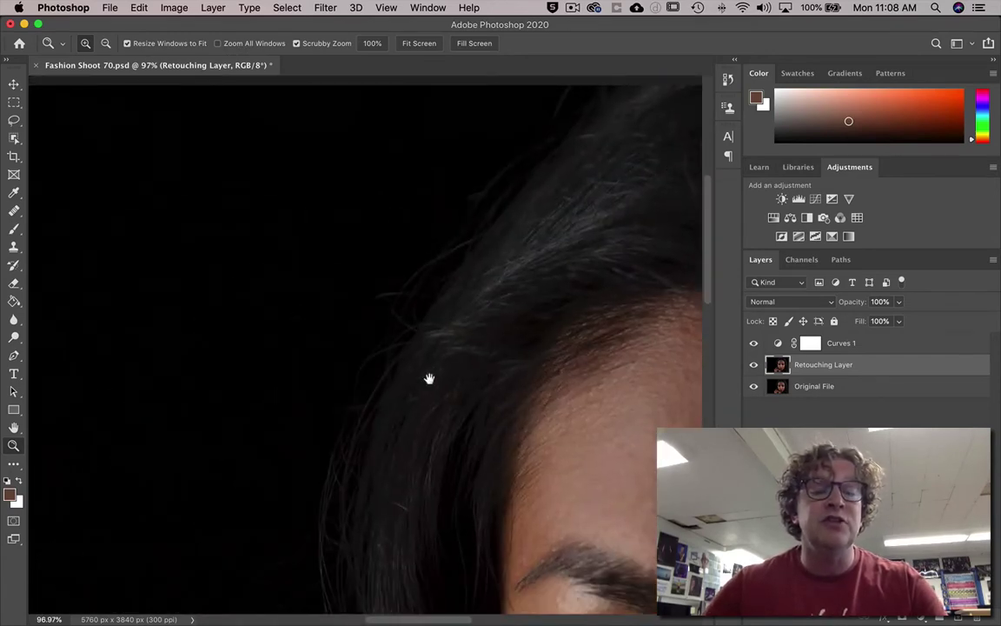
pyautogui.moveTo(383, 405); pyautogui.dragTo(418, 241)
pyautogui.moveTo(412, 507); pyautogui.dragTo(468, 280)
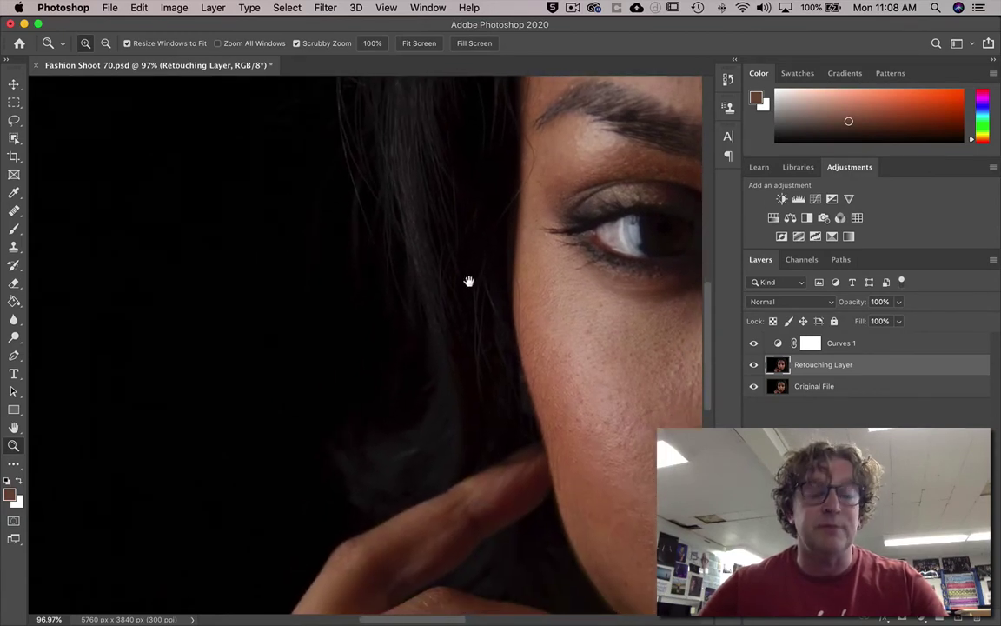
pyautogui.press('super+minus')
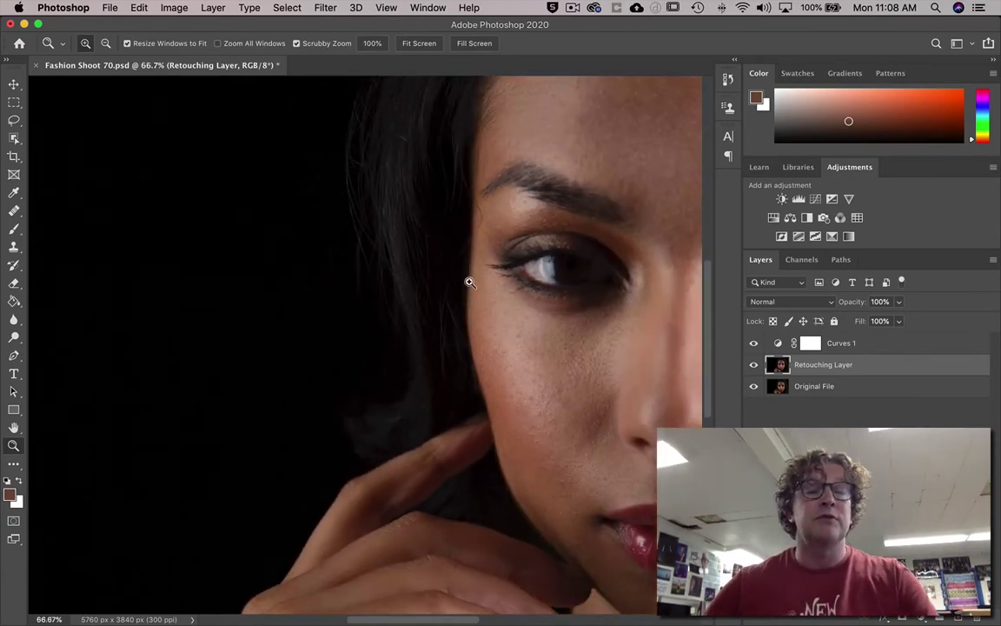
# Switch to the Clone Stamp and enlarge its soft brush from 200 px to 348 px.
pyautogui.press('s')
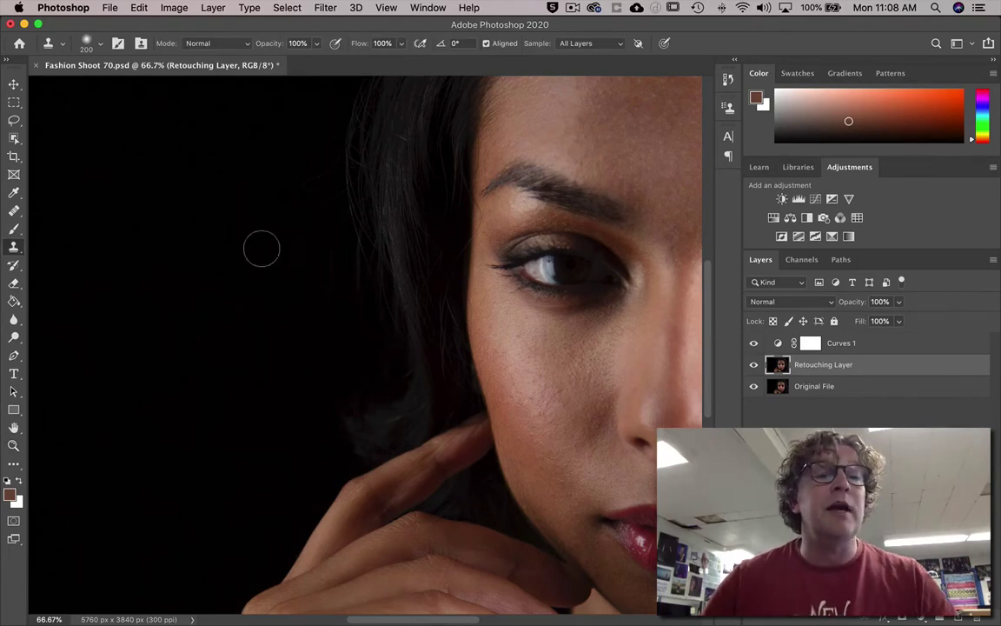
pyautogui.click(99, 44)
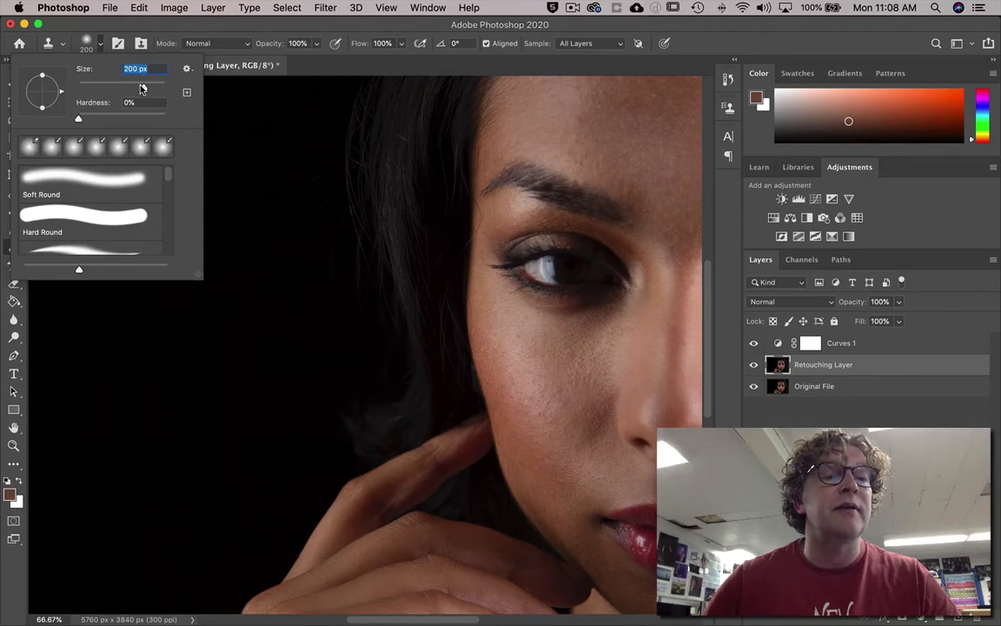
pyautogui.moveTo(139, 86); pyautogui.dragTo(149, 90)
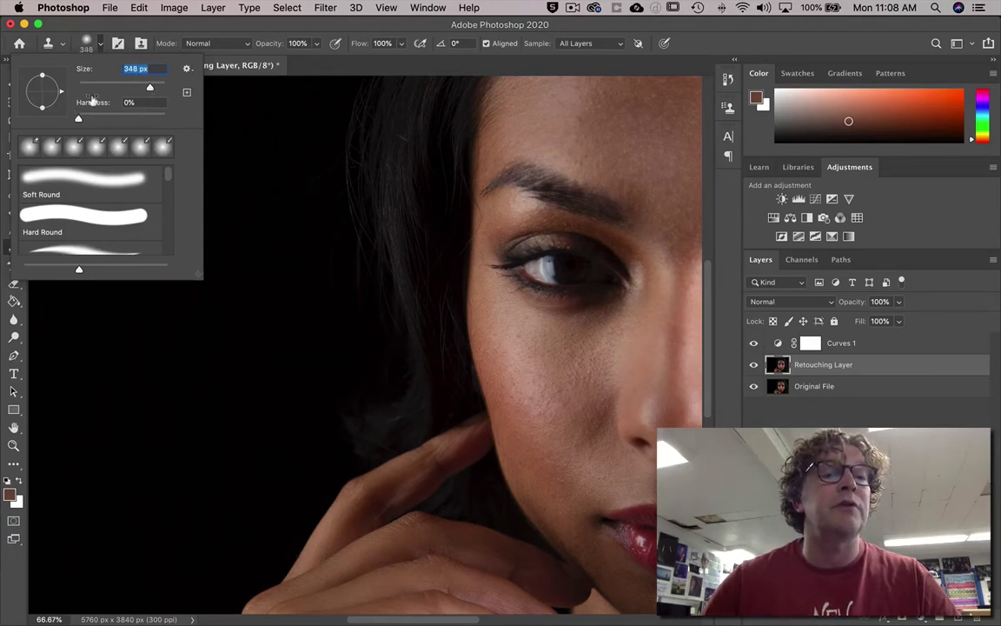
pyautogui.click(86, 42)
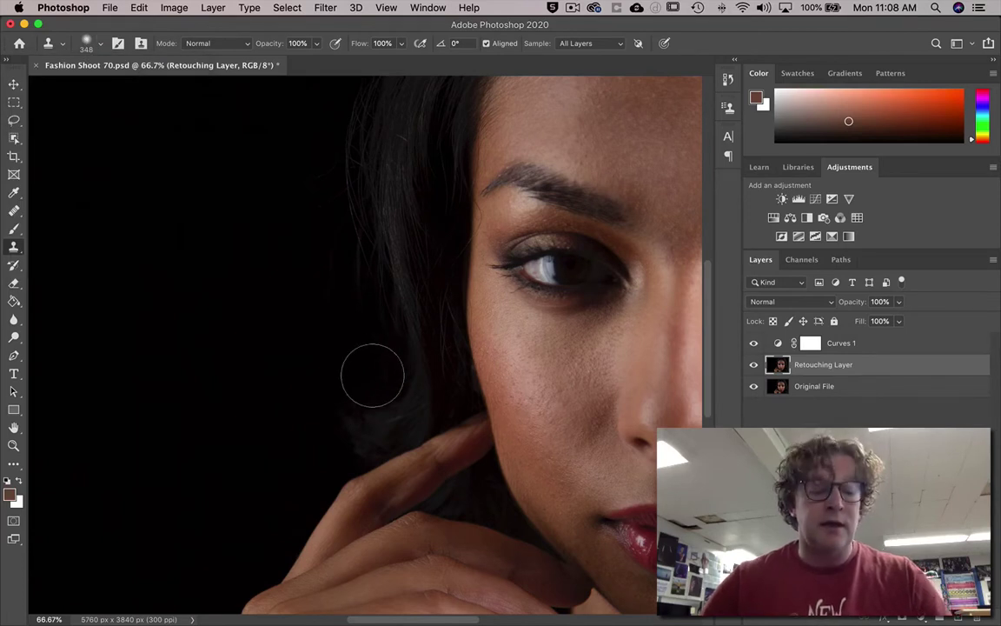
# Sample the black background and clone over the stray hairs along the hair edge.
pyautogui.keyDown('alt'); pyautogui.click(156, 322); pyautogui.keyUp('alt')
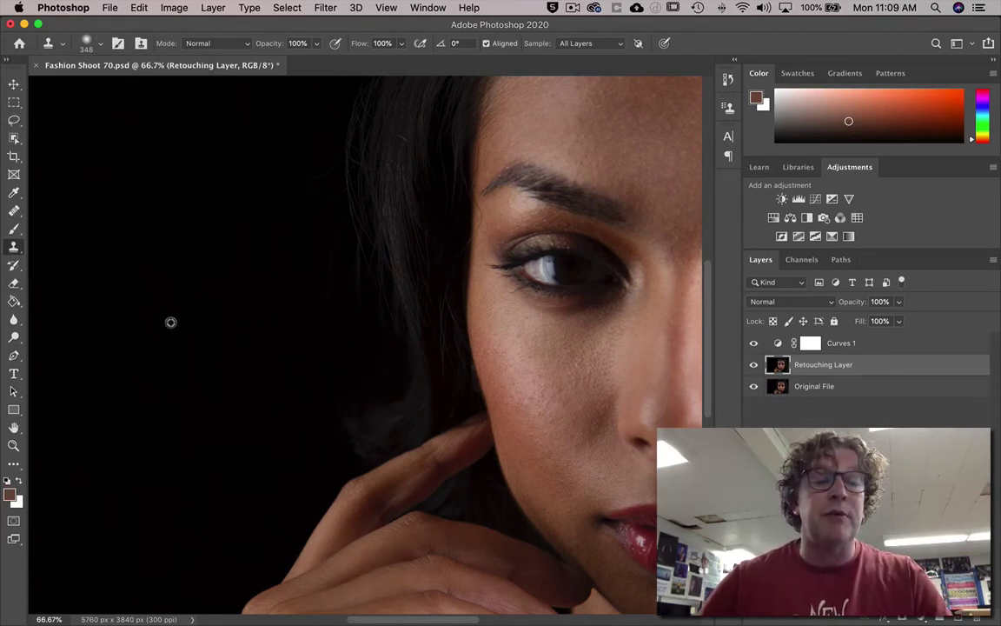
pyautogui.moveTo(360, 308)
pyautogui.mouseDown()
pyautogui.moveTo(336, 198)
pyautogui.moveTo(332, 237)
pyautogui.moveTo(346, 296)
pyautogui.moveTo(355, 292)
pyautogui.moveTo(347, 305)
pyautogui.moveTo(300, 228)
pyautogui.mouseUp()
pyautogui.scroll(5, 291, 239)
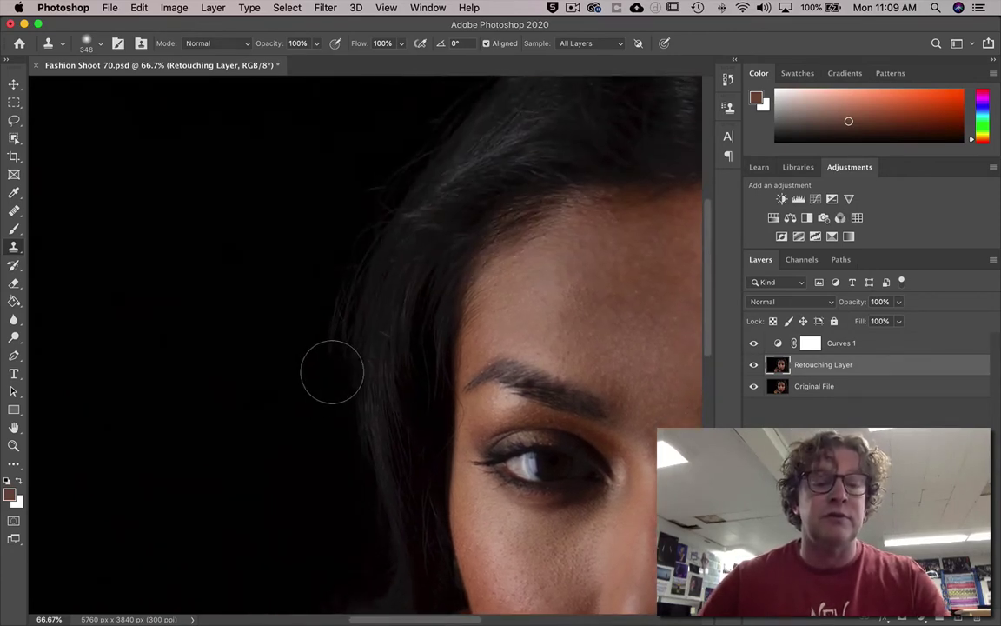
pyautogui.moveTo(332, 372)
pyautogui.mouseDown()
pyautogui.moveTo(315, 373)
pyautogui.moveTo(320, 311)
pyautogui.moveTo(373, 174)
pyautogui.moveTo(313, 371)
pyautogui.moveTo(376, 280)
pyautogui.moveTo(461, 208)
pyautogui.moveTo(379, 246)
pyautogui.moveTo(376, 274)
pyautogui.moveTo(396, 261)
pyautogui.moveTo(335, 322)
pyautogui.moveTo(398, 258)
pyautogui.moveTo(351, 416)
pyautogui.mouseUp()
pyautogui.keyDown('alt'); pyautogui.click(217, 353); pyautogui.keyUp('alt')
pyautogui.click(356, 286)
pyautogui.press('space')
pyautogui.moveTo(309, 498); pyautogui.dragTo(376, 169)
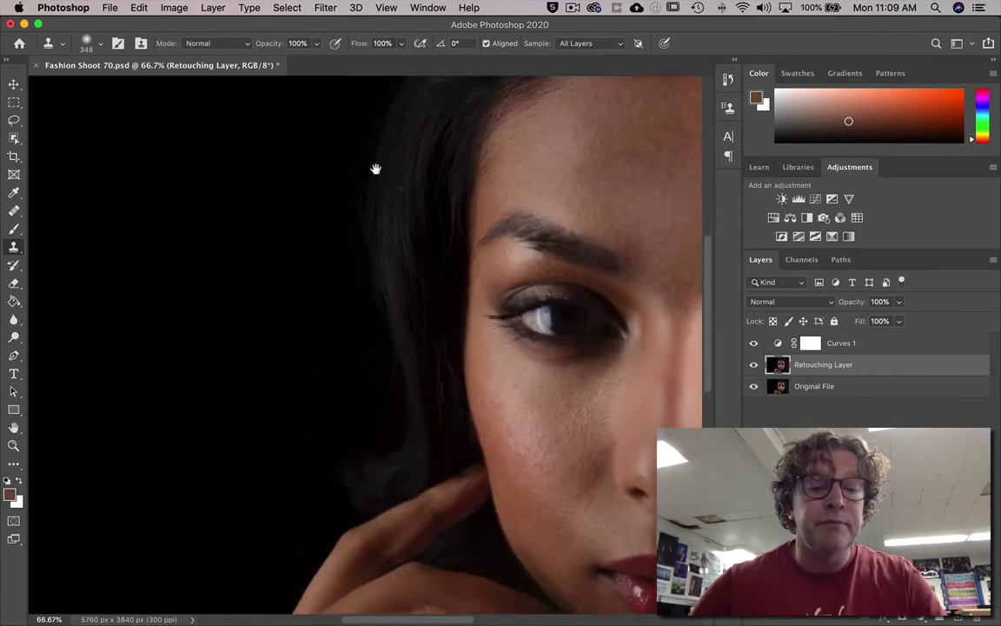
# Resample the dark background, shrink the brush to 150 px, and clone out hairs higher up and at the face edge.
pyautogui.keyDown('alt'); pyautogui.click(235, 342); pyautogui.keyUp('alt')
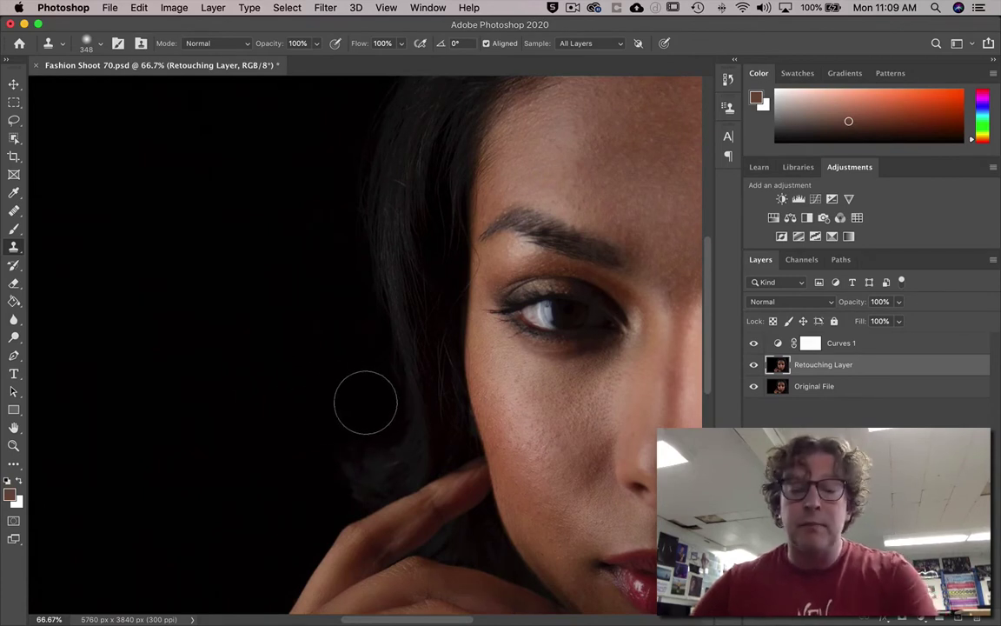
pyautogui.press('[')
pyautogui.press('[')
pyautogui.press('[')
pyautogui.press('[')
pyautogui.press('[')
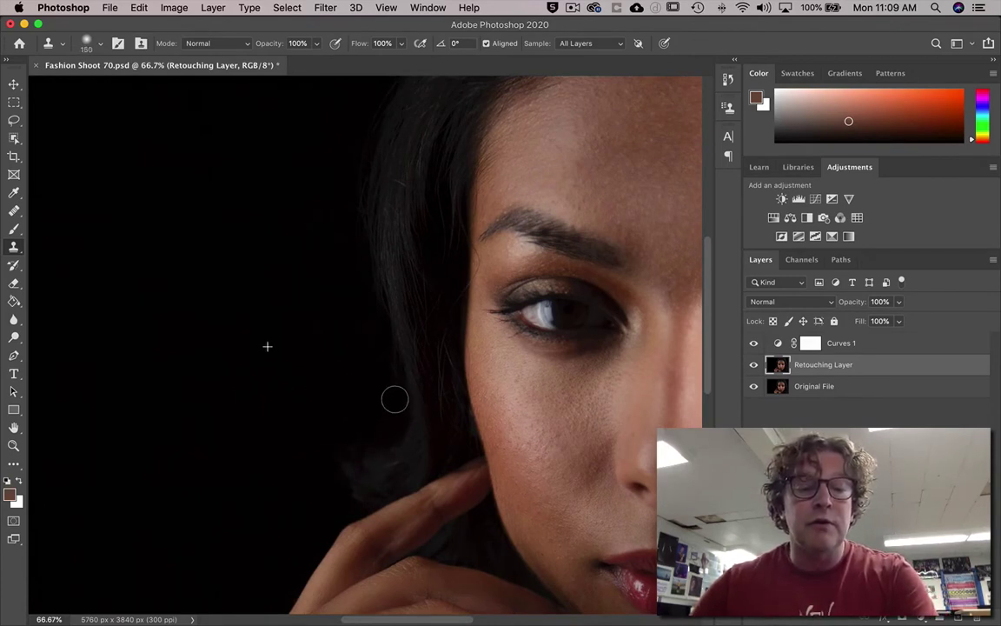
pyautogui.moveTo(395, 399)
pyautogui.mouseDown()
pyautogui.moveTo(350, 225)
pyautogui.moveTo(349, 151)
pyautogui.mouseUp()
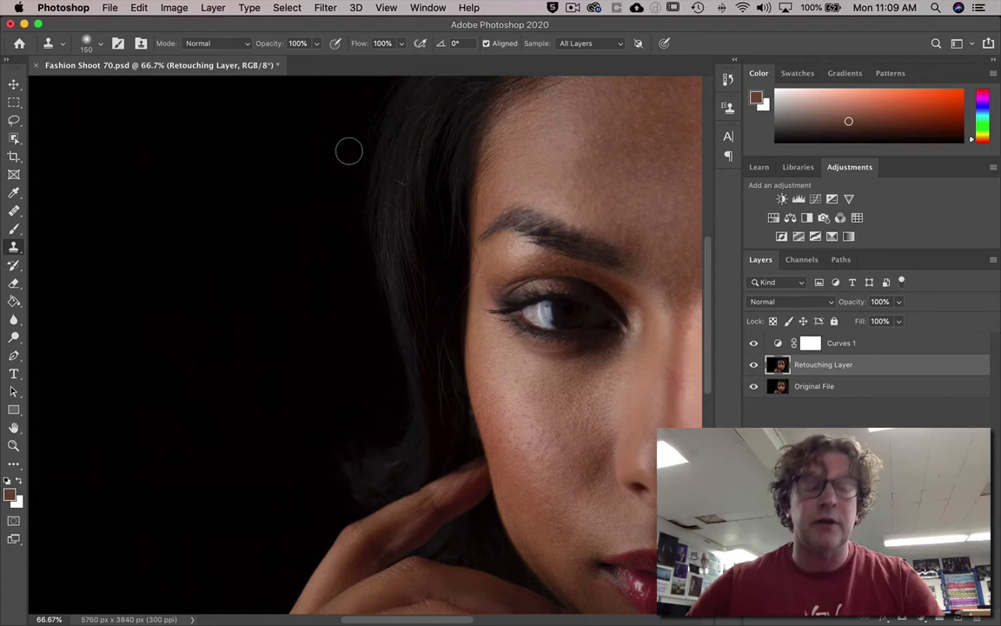
pyautogui.scroll(5, 348, 152)
pyautogui.hscroll(2, 348, 151)
pyautogui.moveTo(282, 371)
pyautogui.mouseDown()
pyautogui.moveTo(323, 267)
pyautogui.moveTo(289, 350)
pyautogui.moveTo(284, 388)
pyautogui.mouseUp()
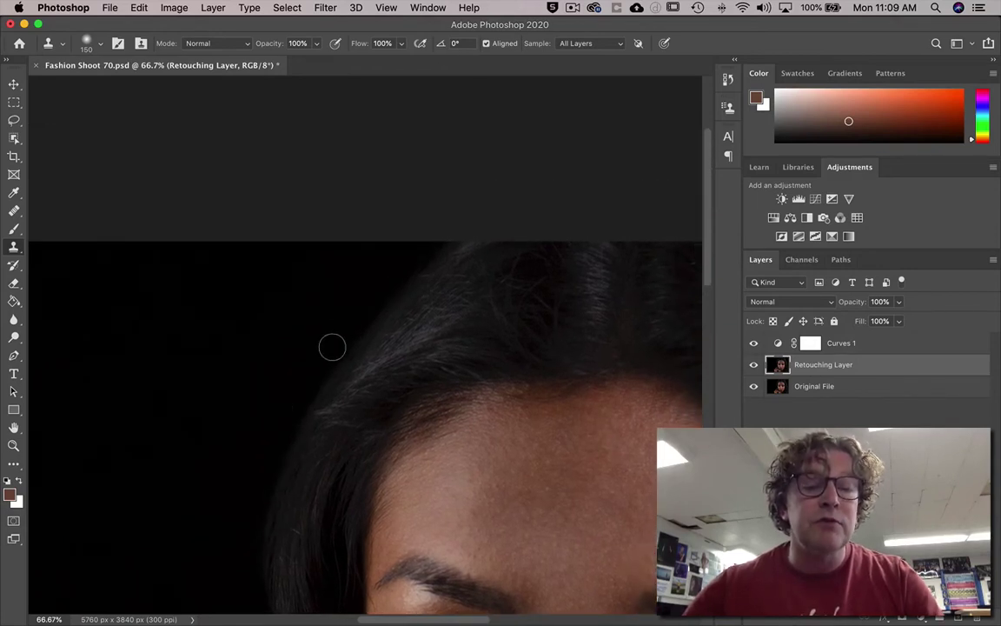
pyautogui.moveTo(332, 348)
pyautogui.mouseDown()
pyautogui.moveTo(338, 324)
pyautogui.moveTo(297, 353)
pyautogui.mouseUp()
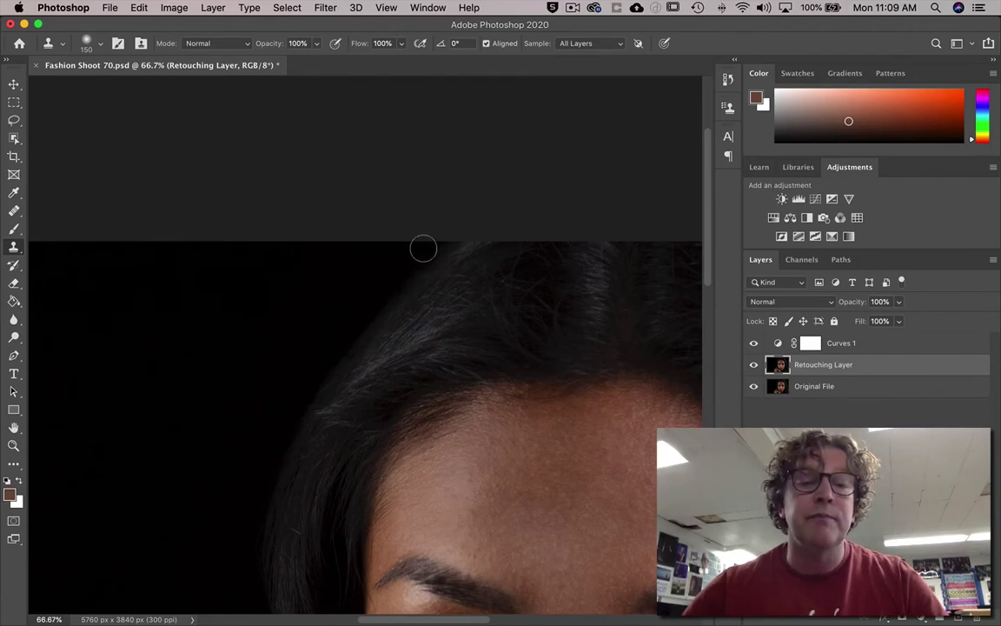
pyautogui.moveTo(424, 246)
pyautogui.mouseDown()
pyautogui.moveTo(443, 239)
pyautogui.moveTo(360, 295)
pyautogui.mouseUp()
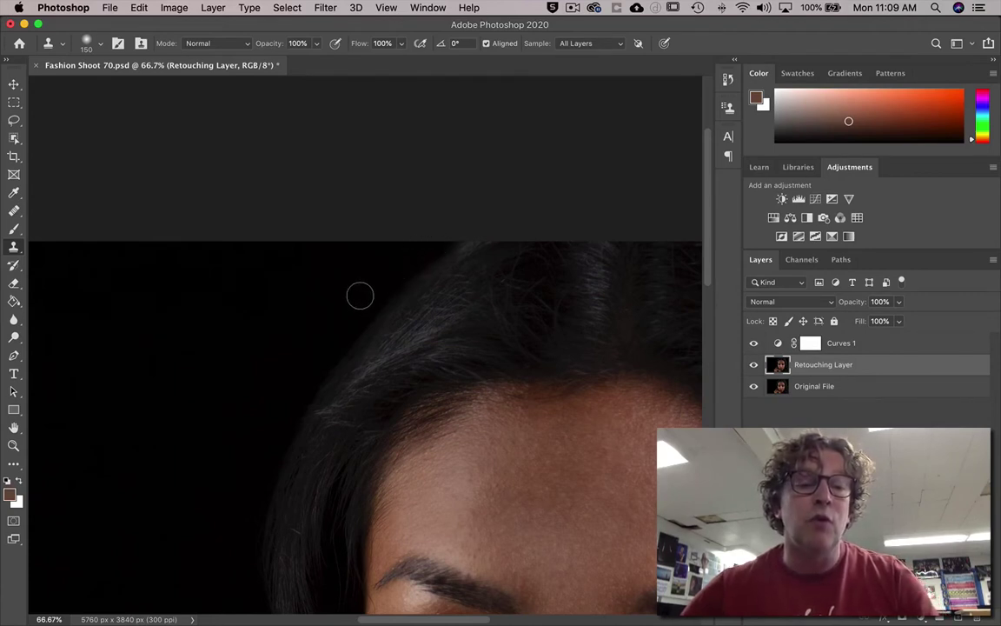
pyautogui.moveTo(201, 528)
pyautogui.mouseDown()
pyautogui.moveTo(315, 294)
pyautogui.moveTo(329, 192)
pyautogui.mouseUp()
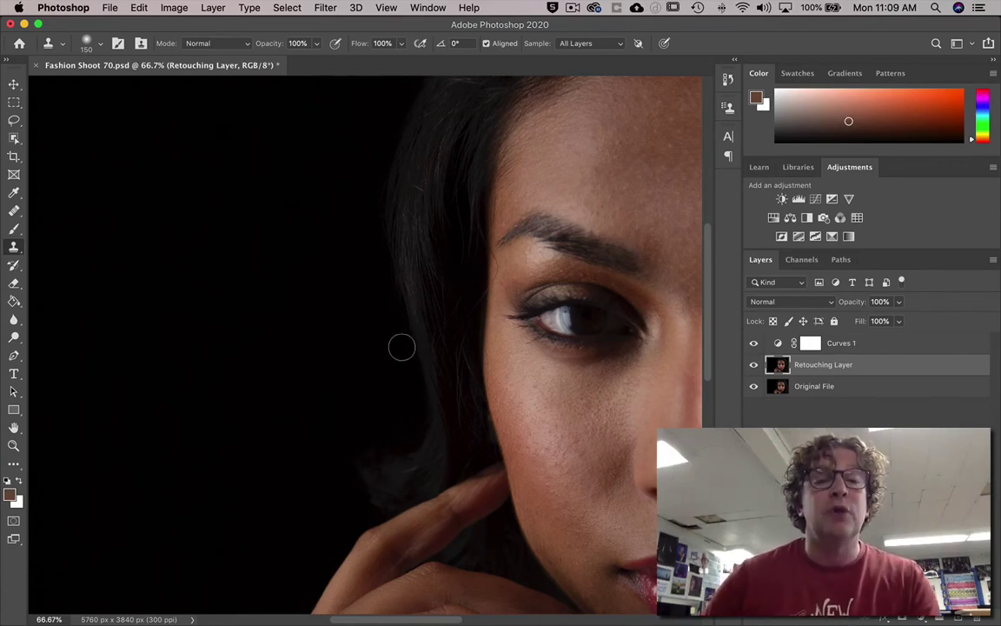
# Pan to the hair beside the right eye and pick the Lasso to outline the crossing strand.
pyautogui.moveTo(582, 415); pyautogui.dragTo(340, 505)
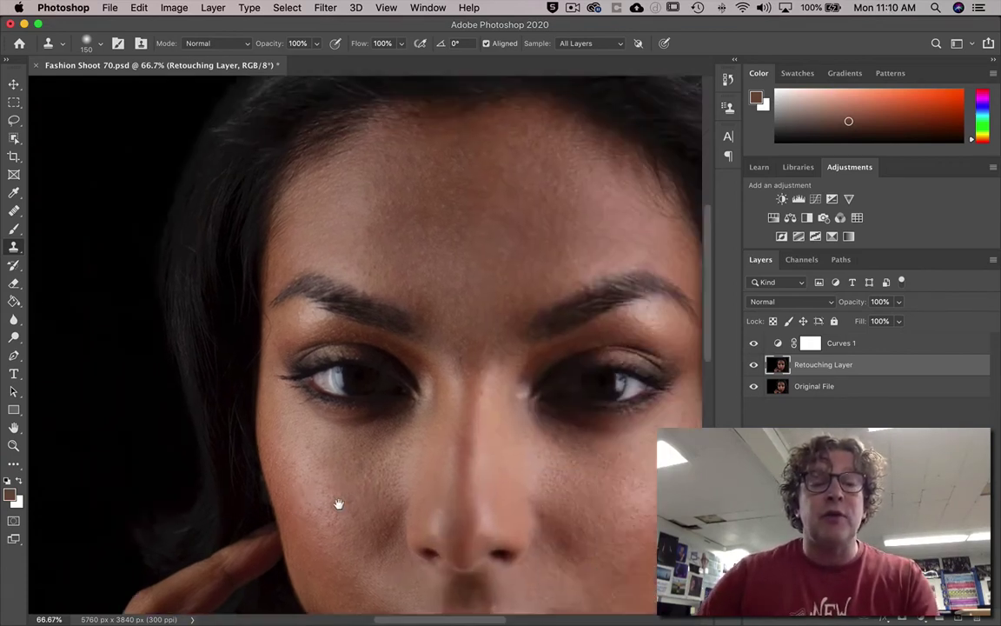
pyautogui.moveTo(488, 299); pyautogui.dragTo(263, 384)
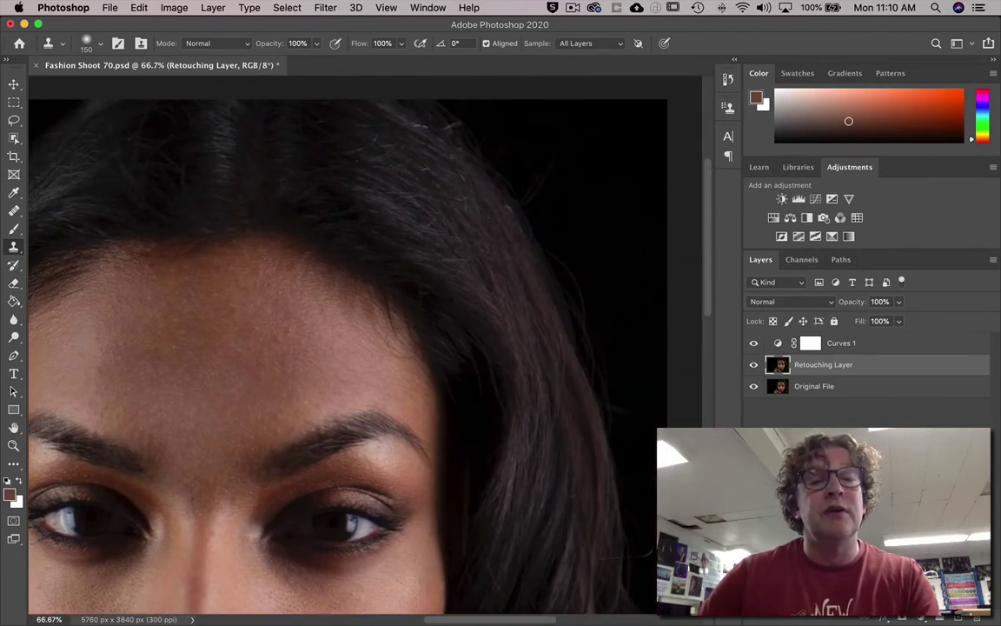
pyautogui.moveTo(493, 382); pyautogui.dragTo(364, 168)
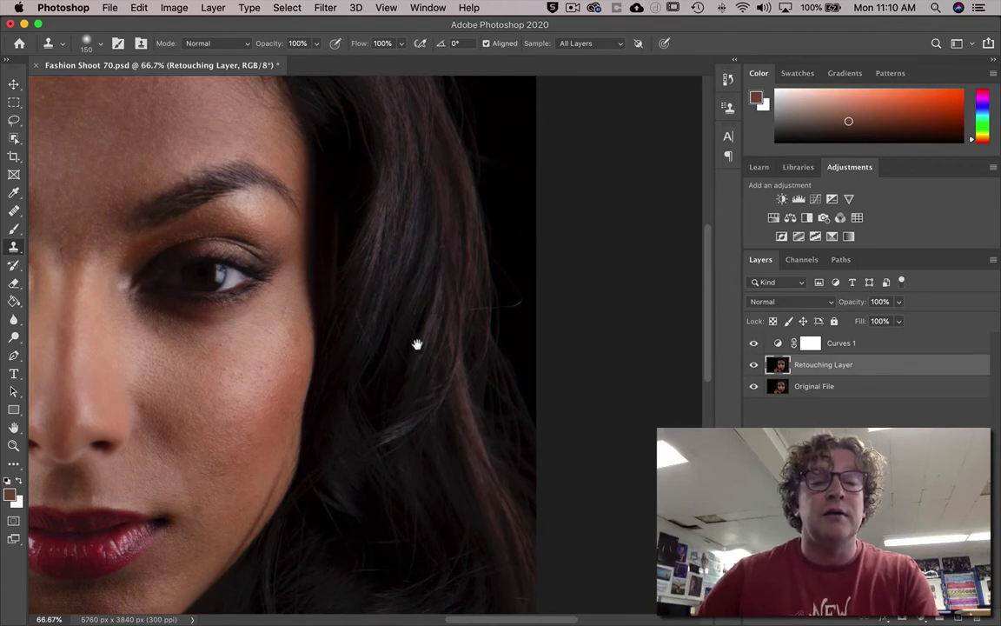
pyautogui.moveTo(394, 364); pyautogui.dragTo(420, 322)
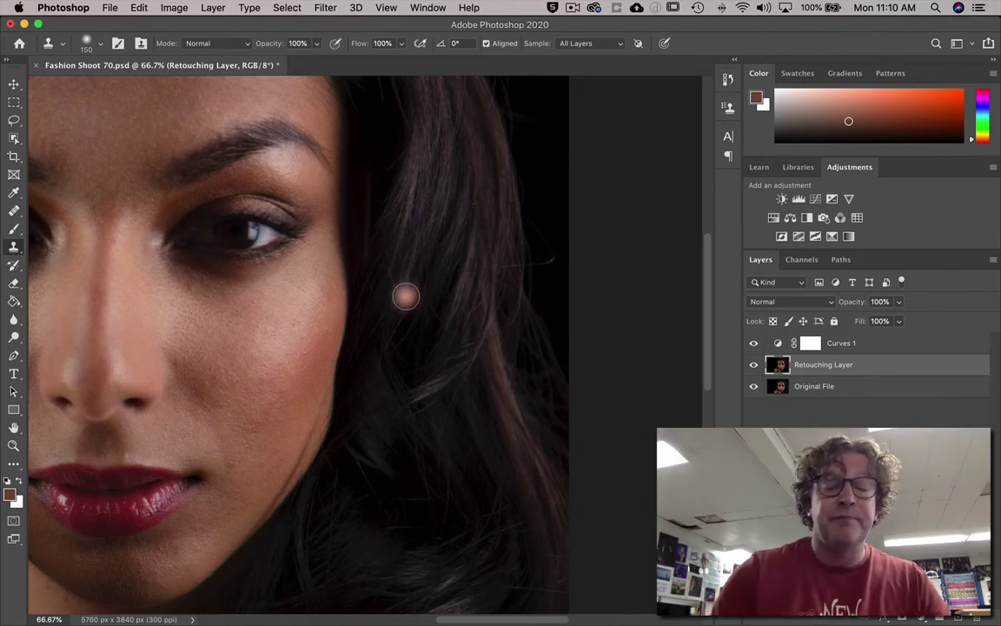
pyautogui.press('l')
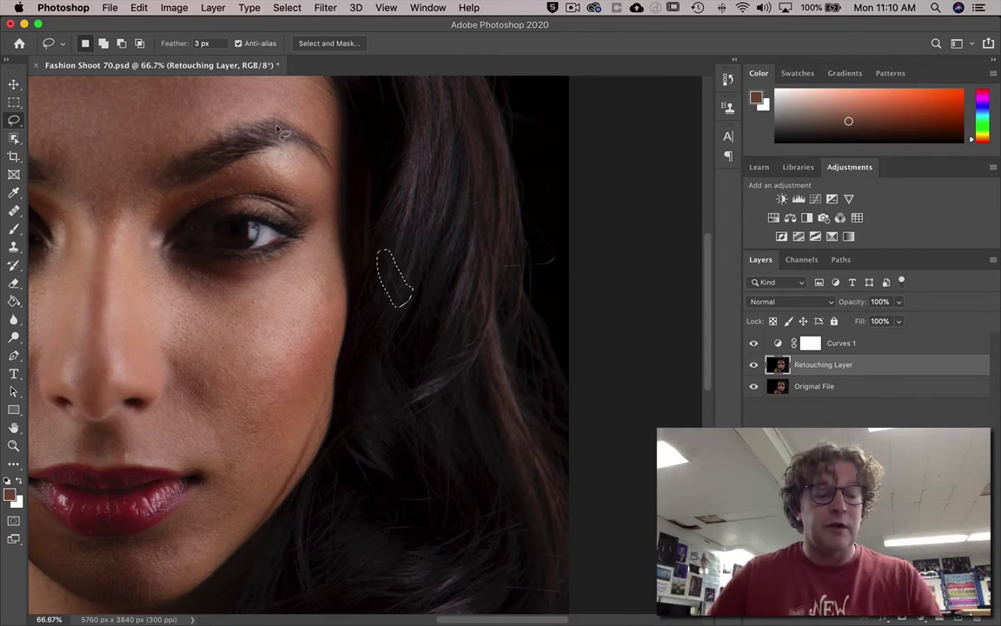
# Fill the selection with Content-Aware, Color Adaptation, Normal mode and 100% opacity.
pyautogui.hotkey('shift', 'BackSpace')
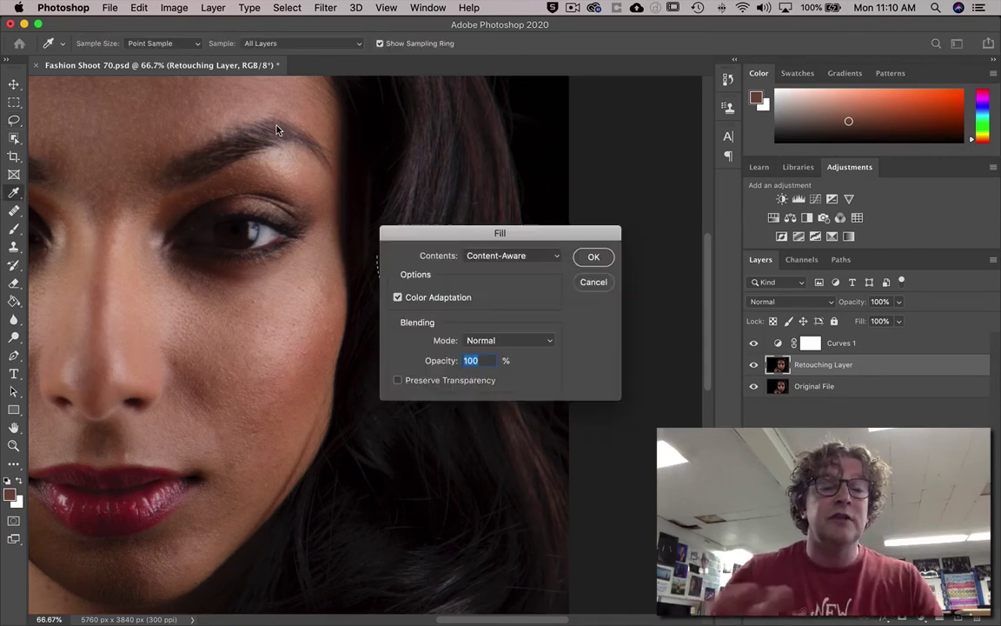
pyautogui.moveTo(463, 227)
pyautogui.mouseDown()
pyautogui.moveTo(582, 164)
pyautogui.moveTo(563, 157)
pyautogui.mouseUp()
pyautogui.click(605, 186)
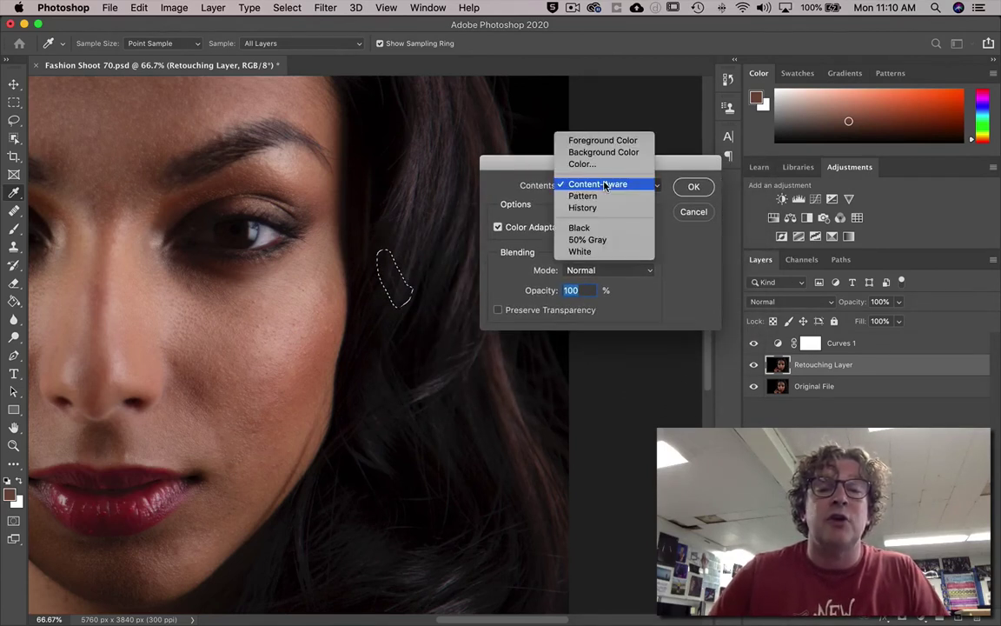
pyautogui.click(606, 185)
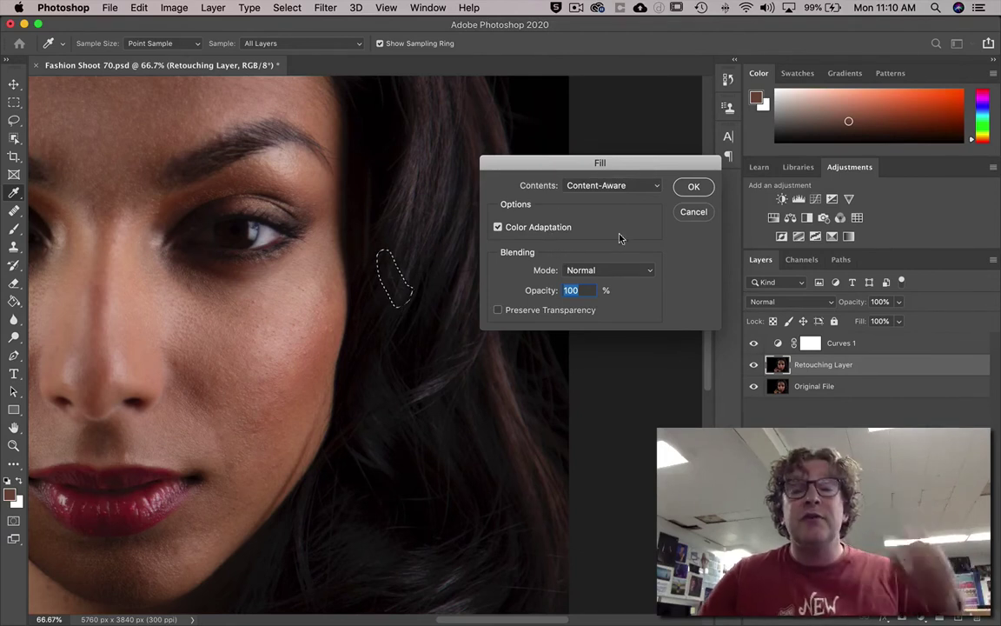
pyautogui.click(692, 185)
# Deselect, lasso the lower crossing strand by the cheek, Content-Aware fill it, and deselect again.
pyautogui.press('l')
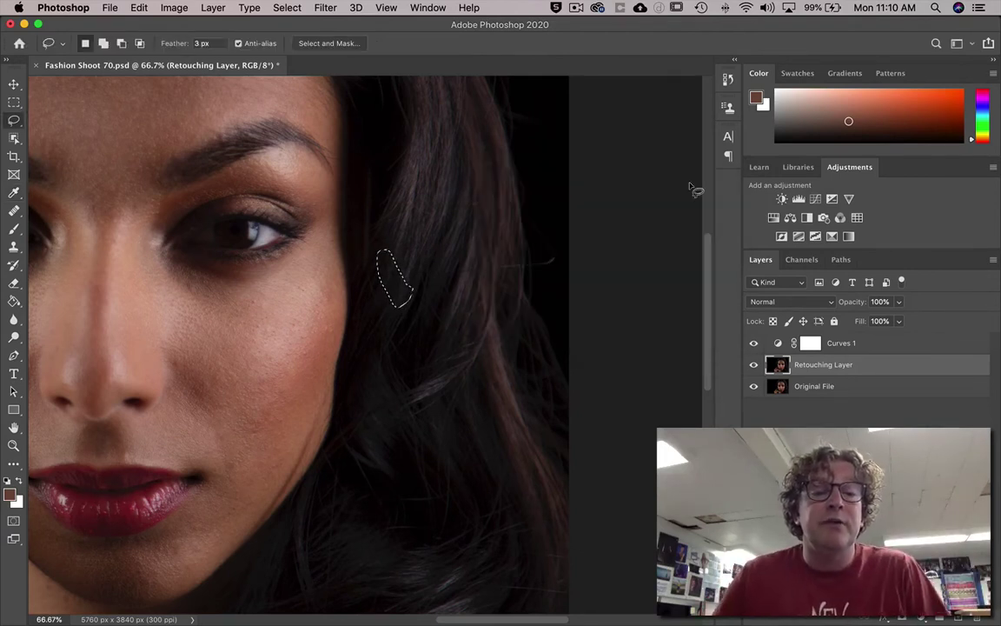
pyautogui.press('super+d')
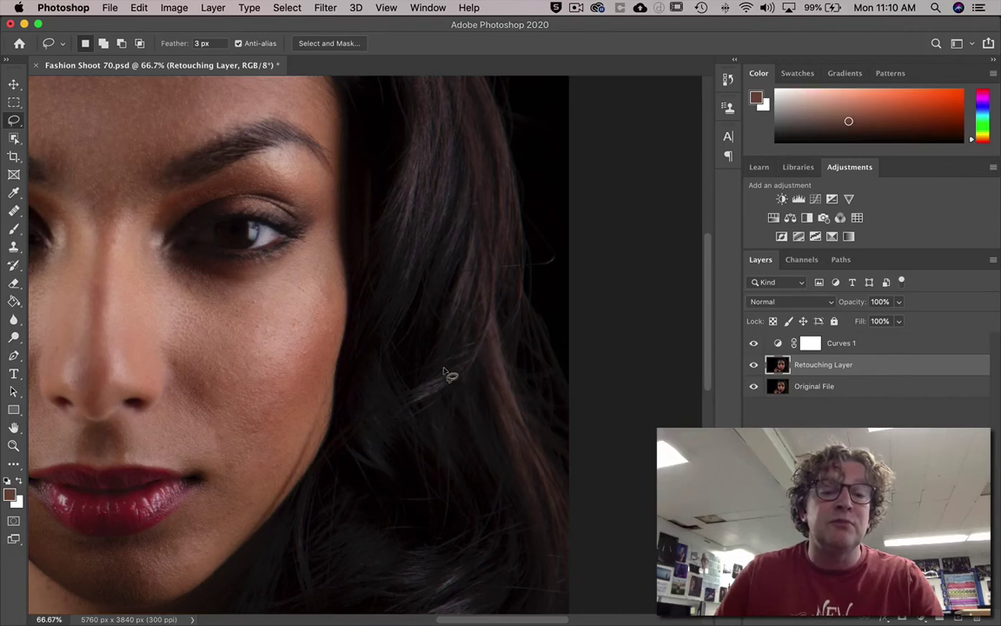
pyautogui.moveTo(460, 353)
pyautogui.mouseDown()
pyautogui.moveTo(432, 357)
pyautogui.moveTo(399, 386)
pyautogui.moveTo(398, 406)
pyautogui.moveTo(447, 404)
pyautogui.moveTo(484, 365)
pyautogui.mouseUp()
pyautogui.hotkey('shift', 'BackSpace')
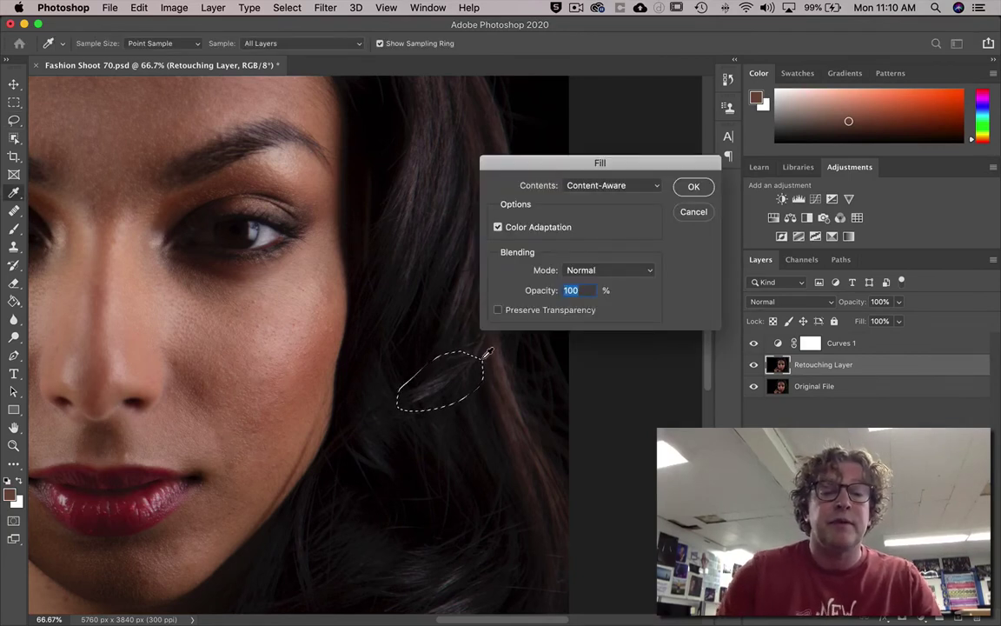
pyautogui.press('Return')
pyautogui.press('super+d')
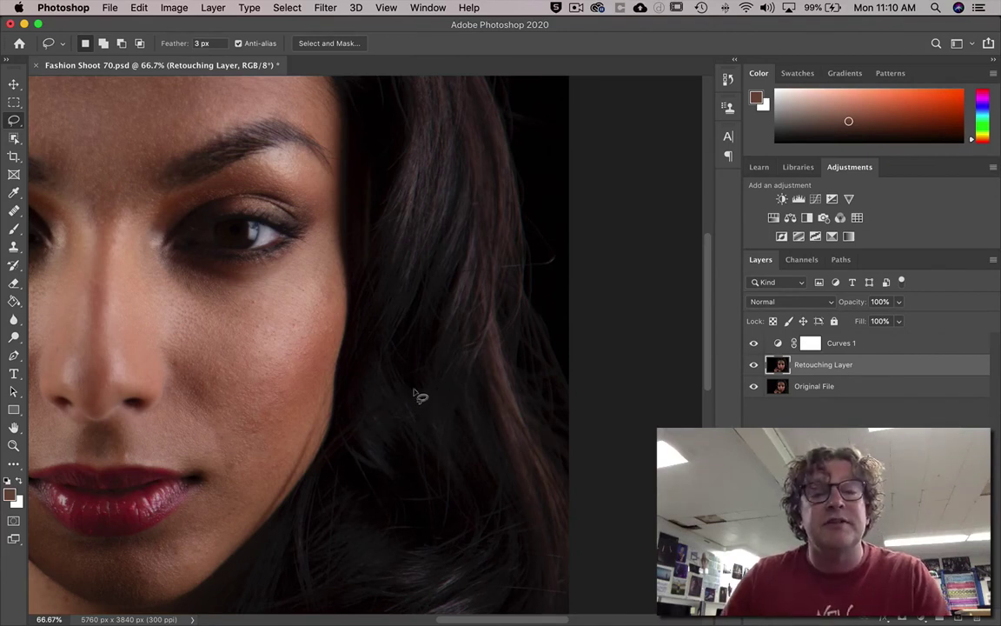
pyautogui.moveTo(462, 404); pyautogui.dragTo(436, 185)
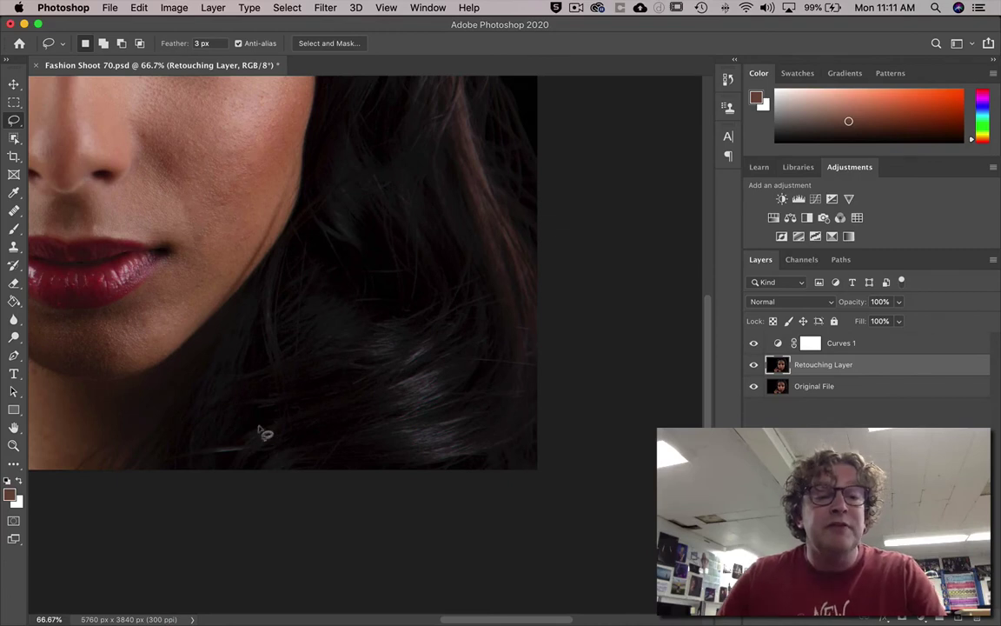
pyautogui.moveTo(387, 174); pyautogui.dragTo(384, 457)
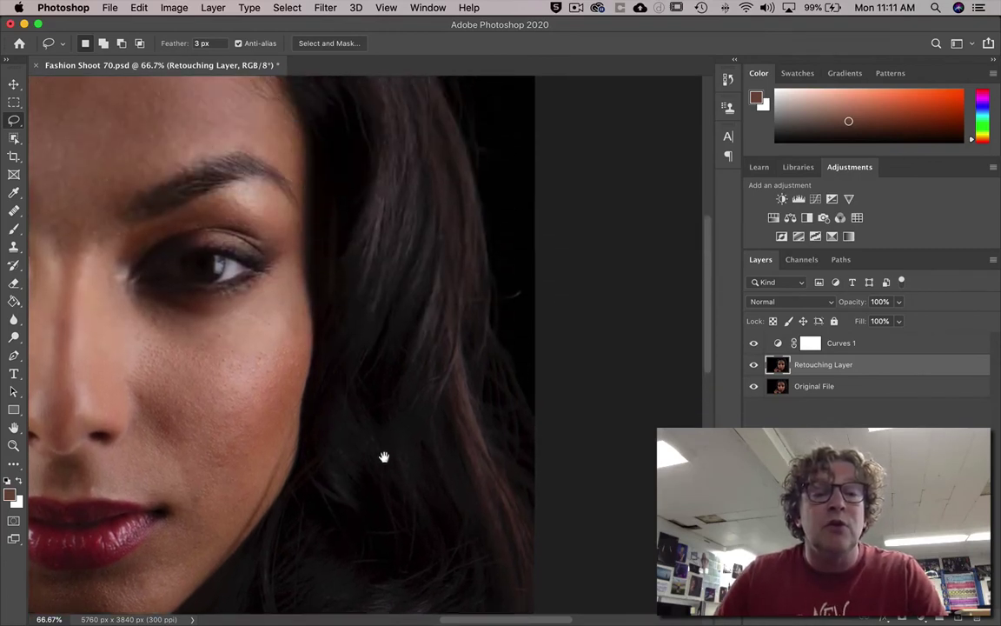
pyautogui.moveTo(391, 217); pyautogui.dragTo(456, 420)
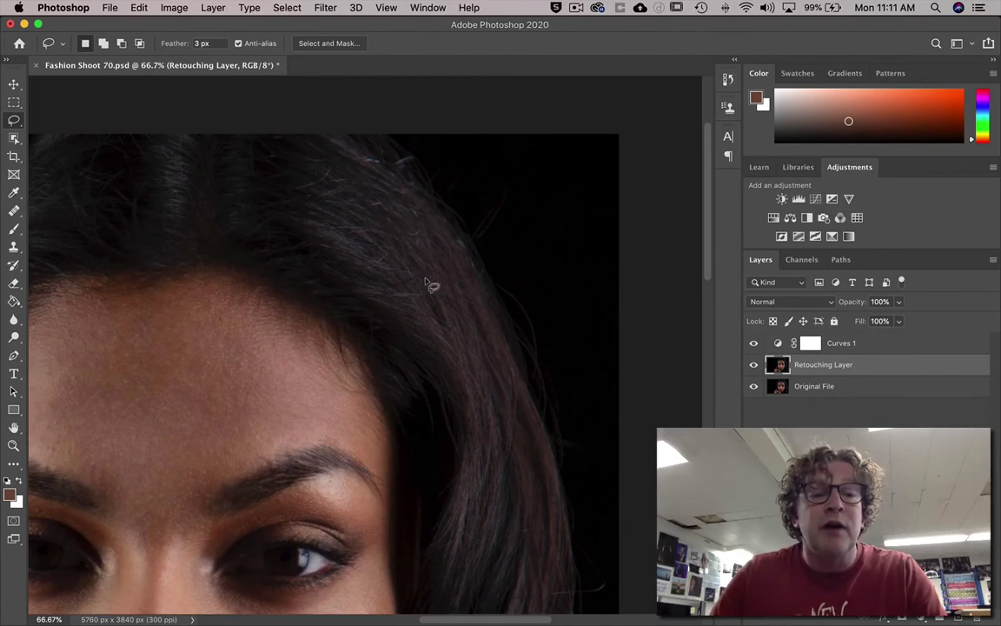
pyautogui.moveTo(318, 242); pyautogui.dragTo(637, 272)
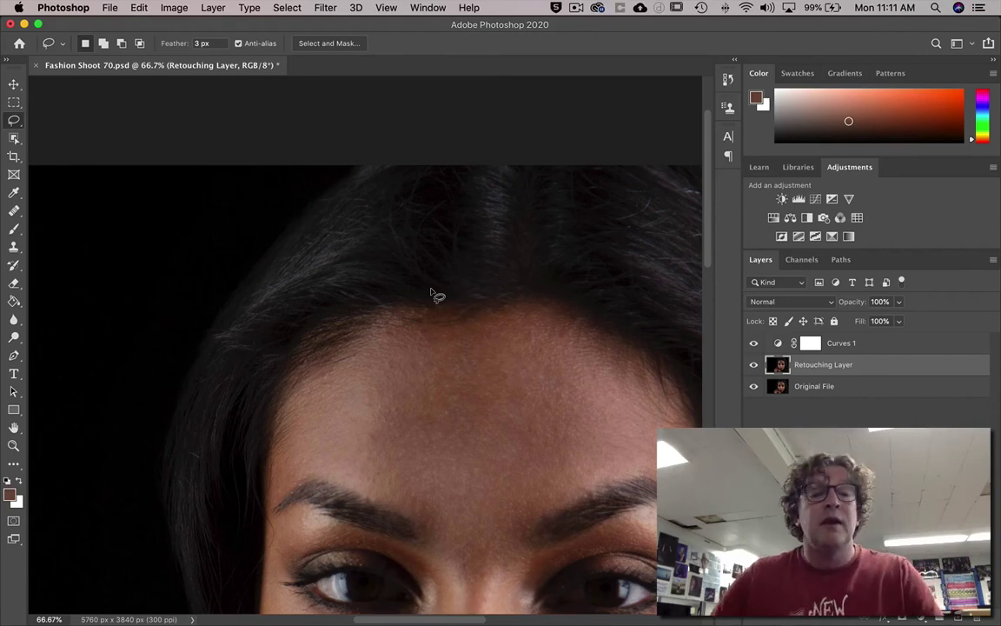
pyautogui.moveTo(440, 296); pyautogui.dragTo(414, 216)
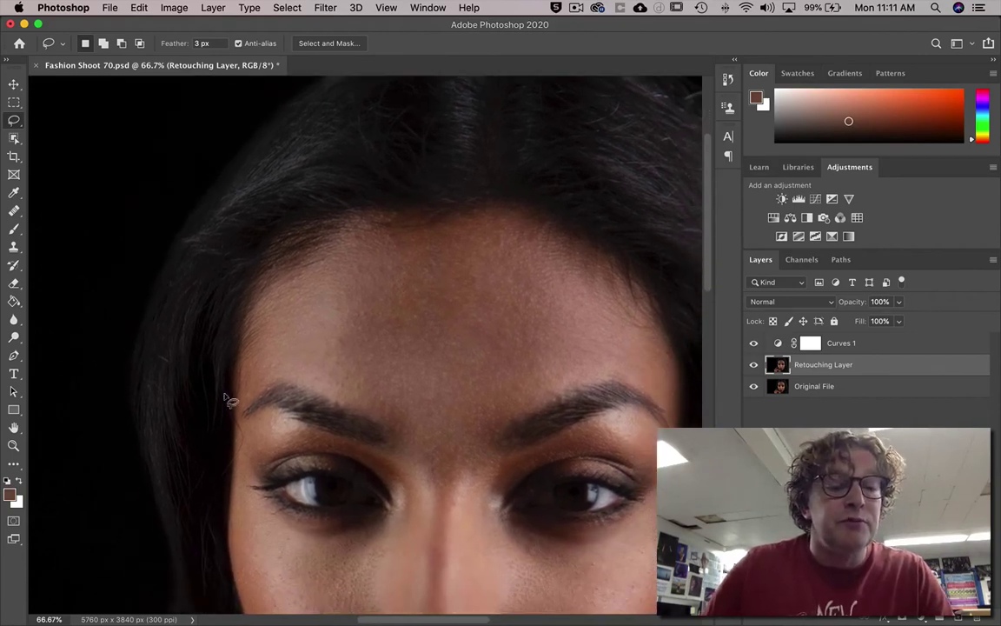
pyautogui.moveTo(196, 394); pyautogui.dragTo(204, 243)
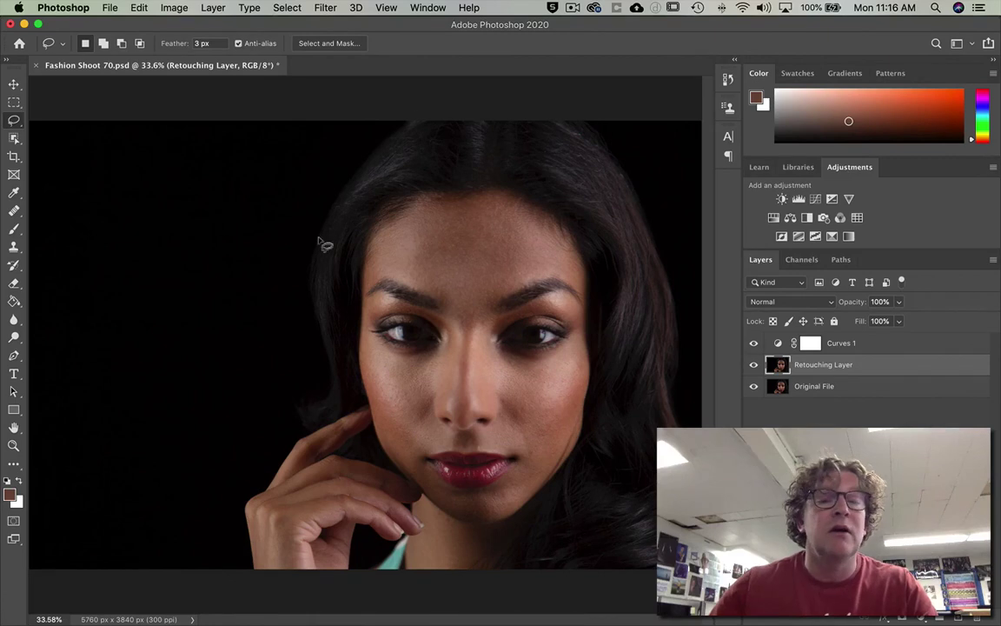
pyautogui.keyDown('alt'); pyautogui.click(754, 388); pyautogui.keyUp('alt')
pyautogui.keyDown('alt'); pyautogui.click(754, 389); pyautogui.keyUp('alt')
pyautogui.keyDown('alt'); pyautogui.click(755, 388); pyautogui.keyUp('alt')
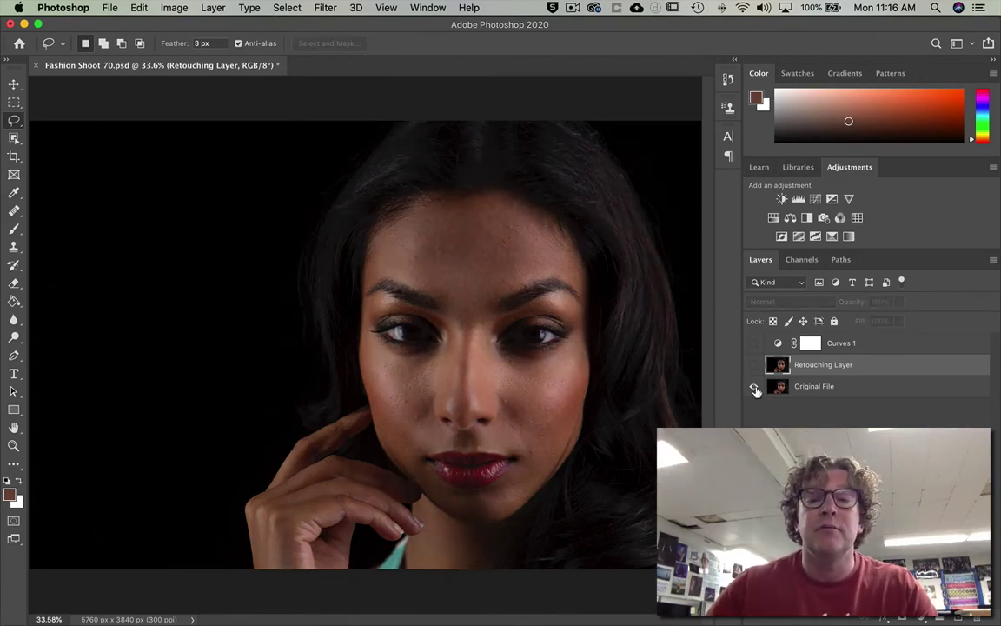
pyautogui.keyDown('alt'); pyautogui.click(755, 389); pyautogui.keyUp('alt')
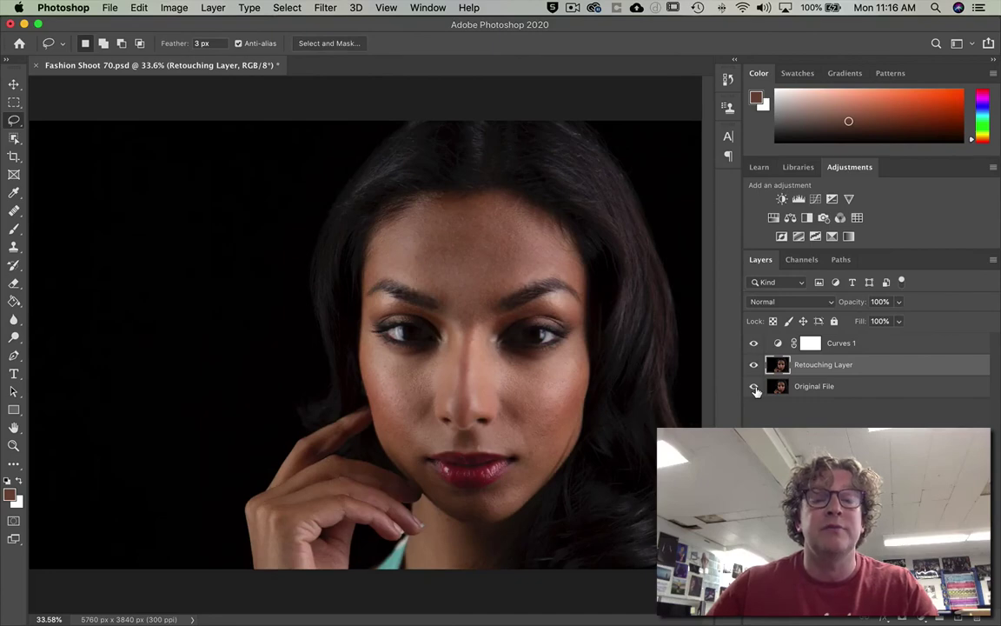